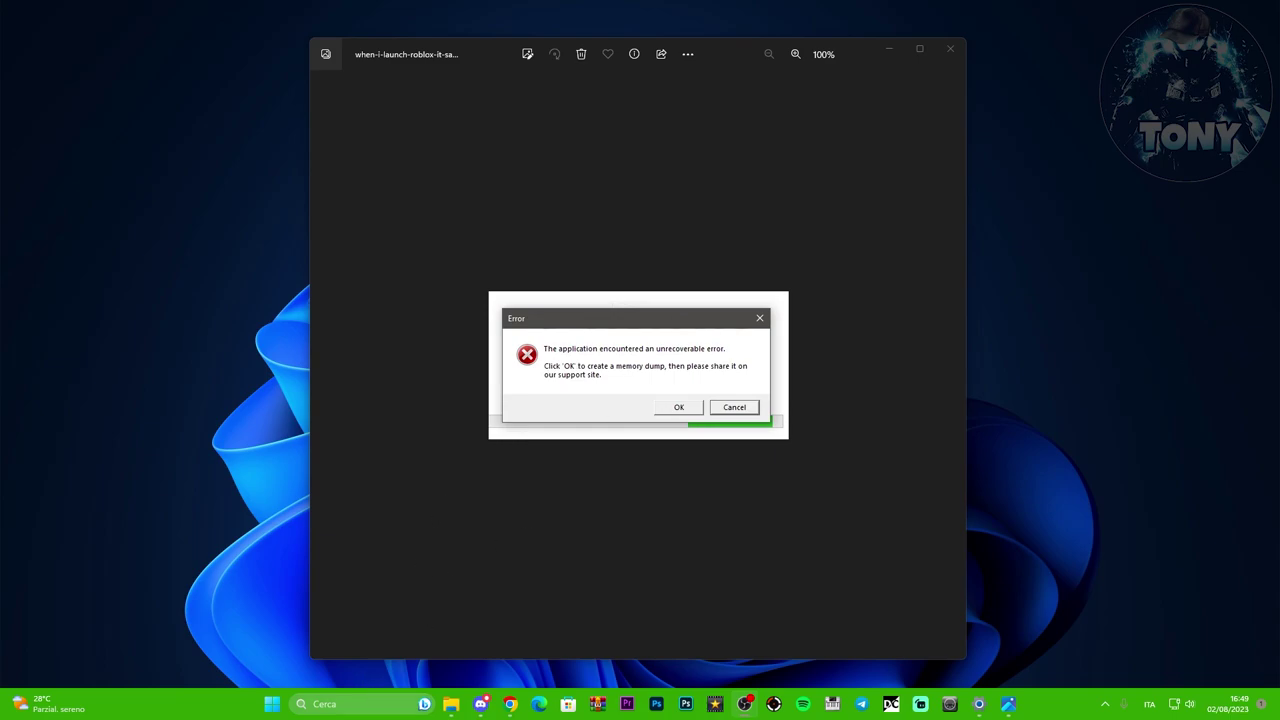
Step: Open the Esegui (Run) dialog and run sysdm.cpl to bring up the system properties
{"action": "left_click", "coordinate": [330, 703]}
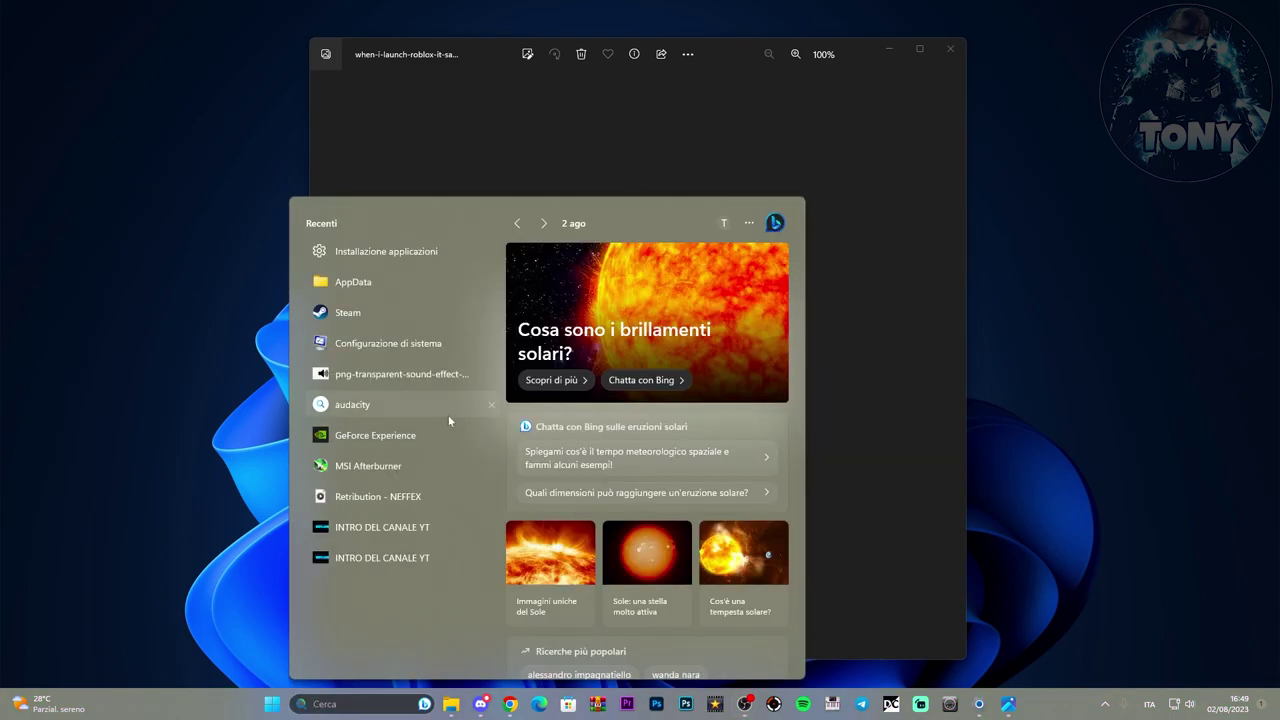
{"action": "type", "text": "esegui"}
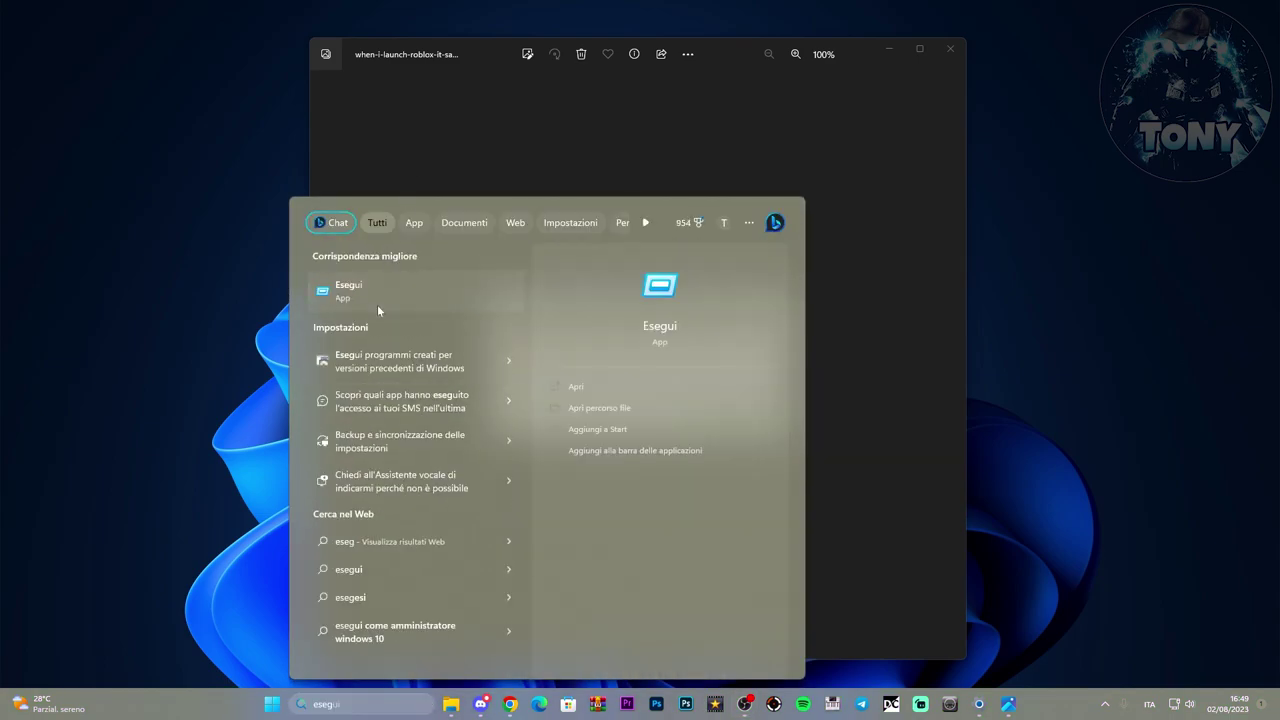
{"action": "left_click", "coordinate": [377, 300]}
{"action": "left_click_drag", "start_coordinate": [117, 553], "coordinate": [293, 380]}
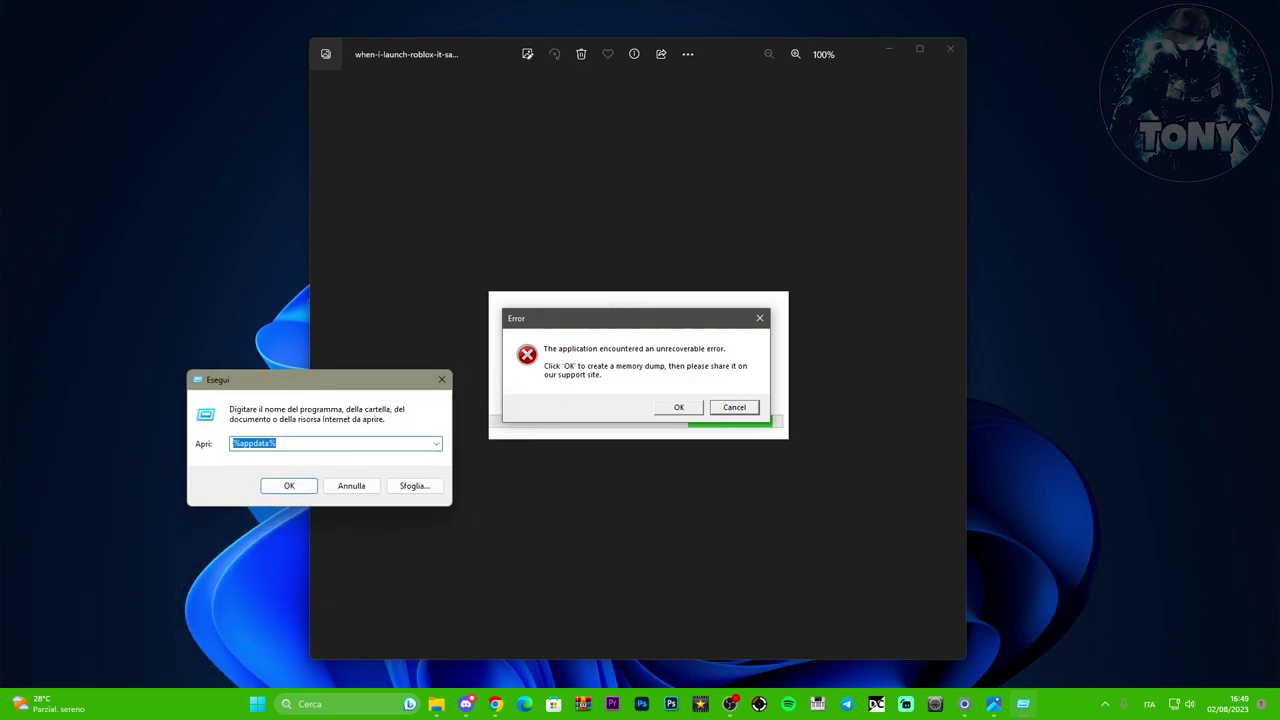
{"action": "type", "text": "s"}
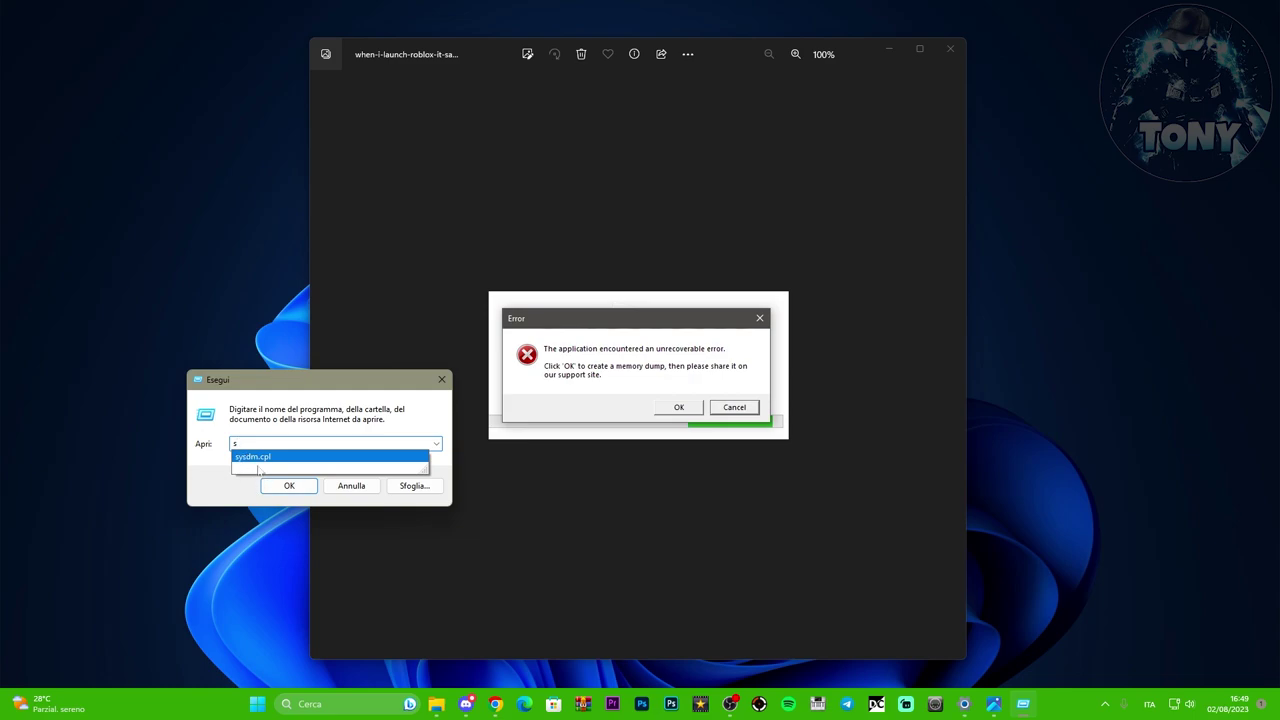
{"action": "left_click", "coordinate": [269, 457]}
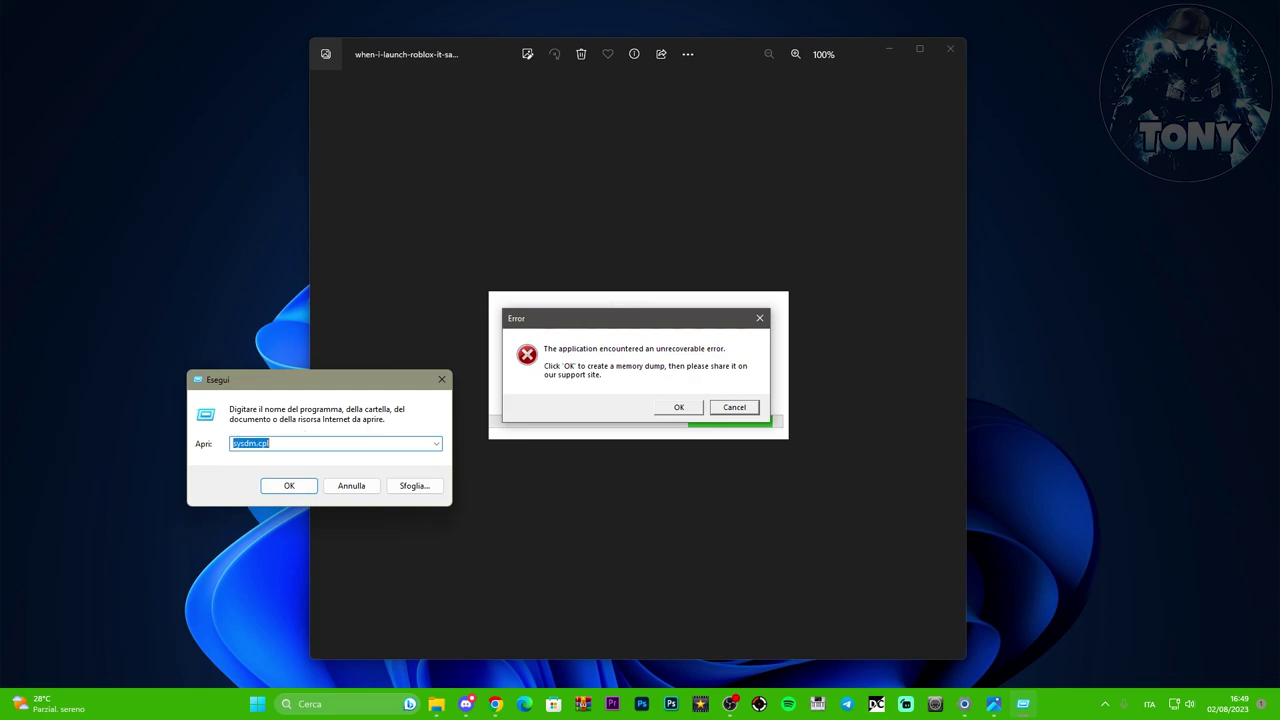
{"action": "left_click", "coordinate": [270, 443]}
{"action": "left_click", "coordinate": [280, 485]}
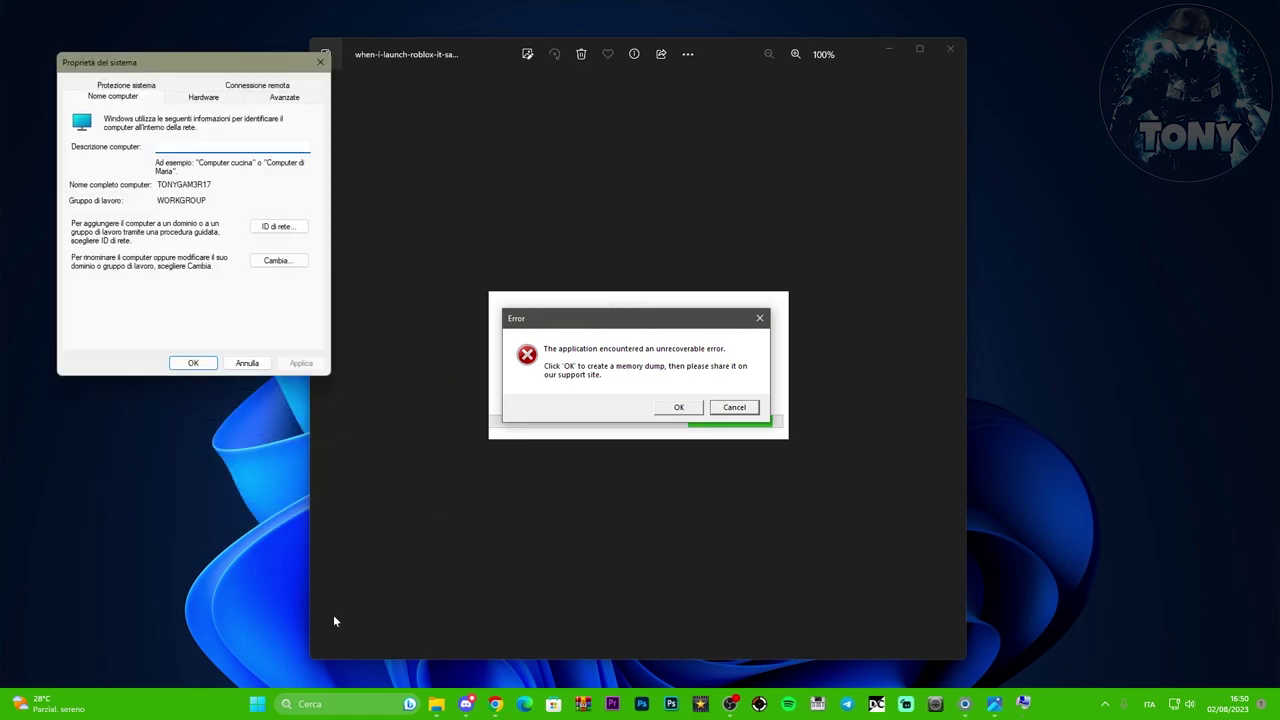
Step: In the advanced Avvio e ripristino settings, set the debug information to "Dump della memoria completo" and acknowledge the restart notice
{"action": "left_click_drag", "start_coordinate": [153, 65], "coordinate": [170, 116]}
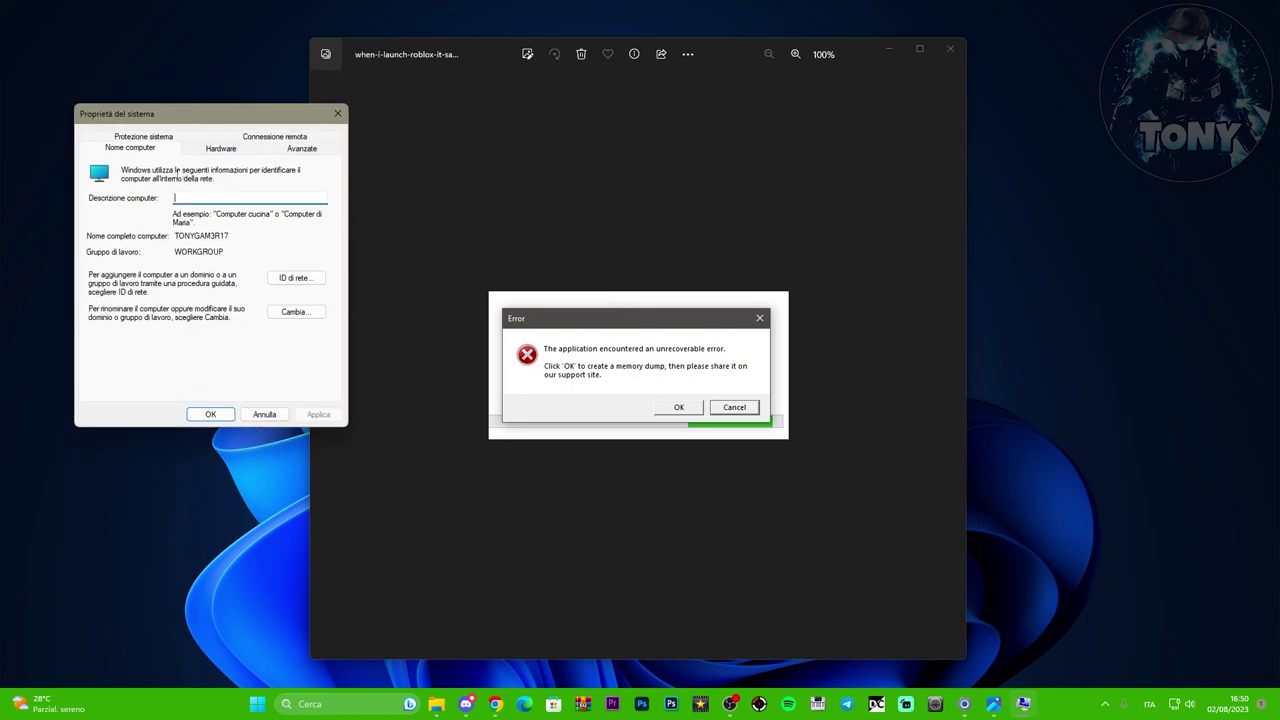
{"action": "left_click", "coordinate": [303, 148]}
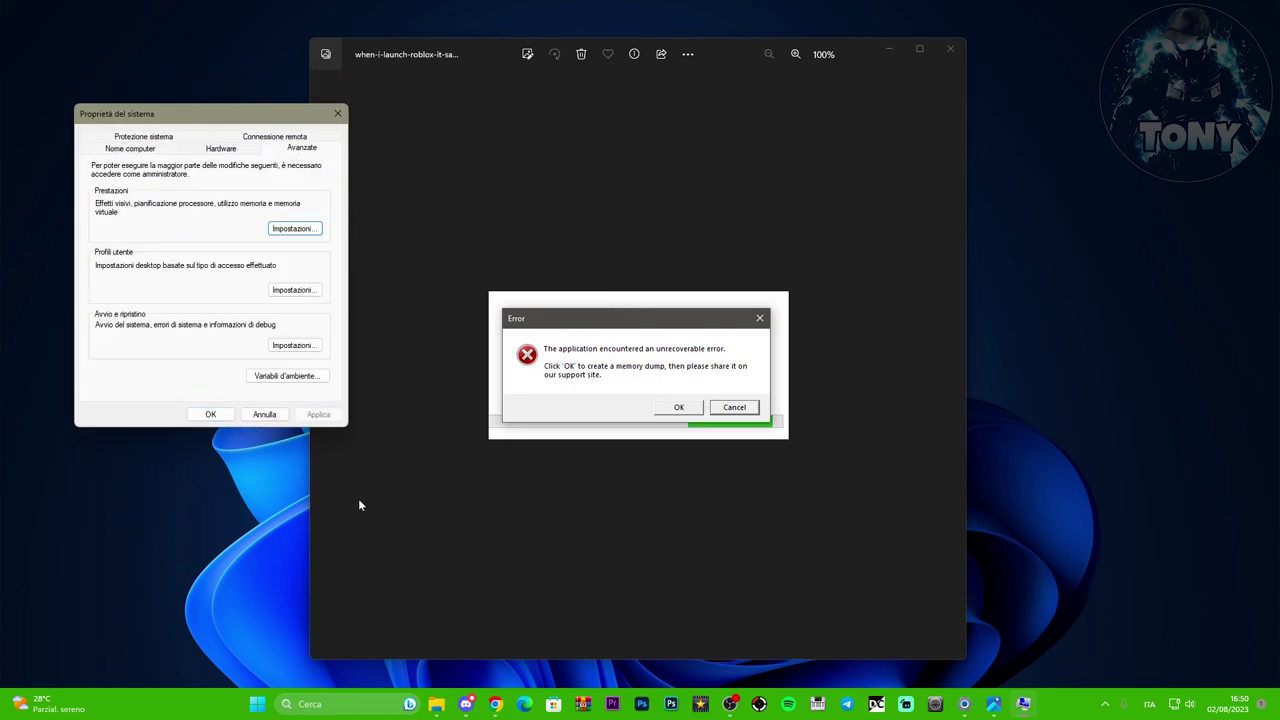
{"action": "left_click", "coordinate": [292, 345]}
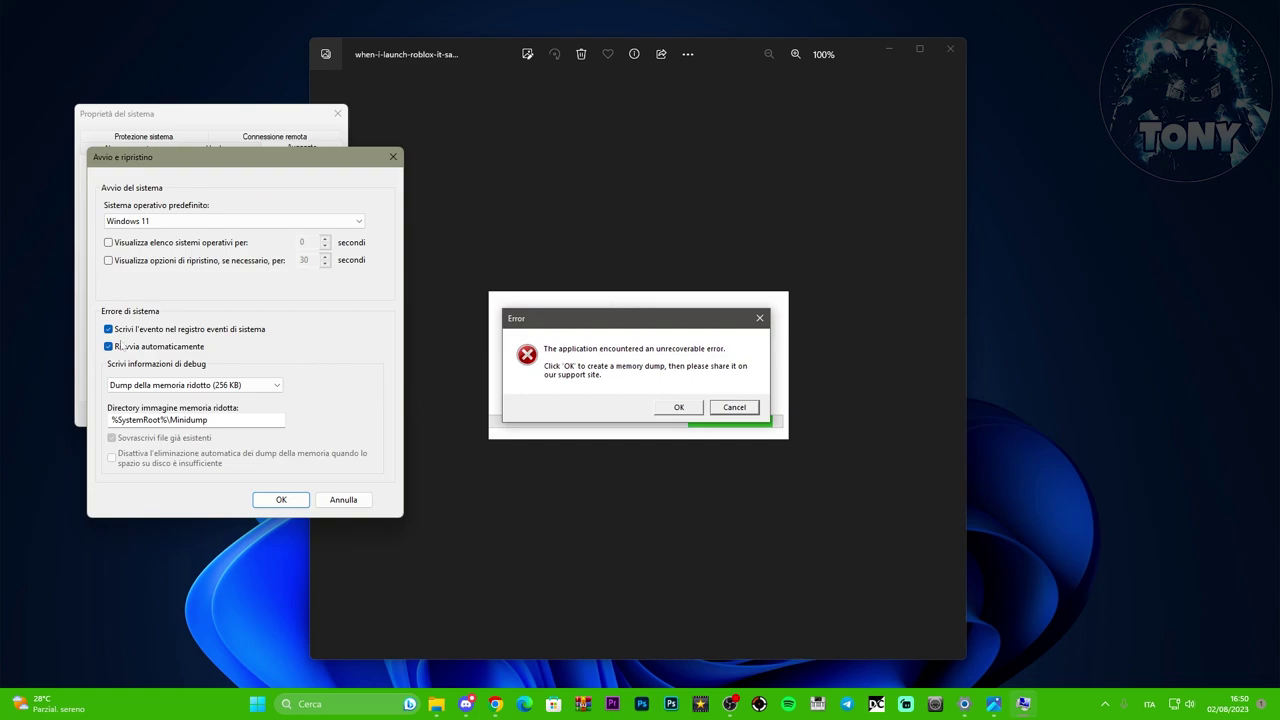
{"action": "left_click", "coordinate": [220, 386]}
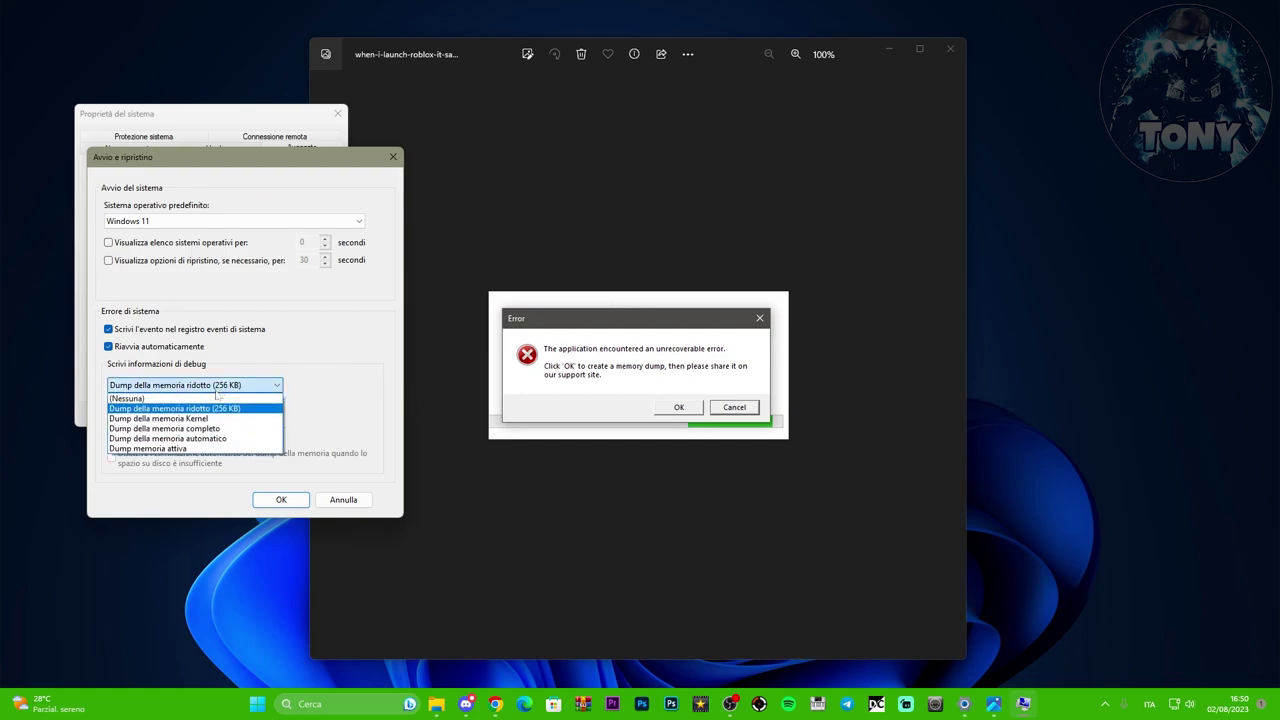
{"action": "left_click", "coordinate": [162, 430]}
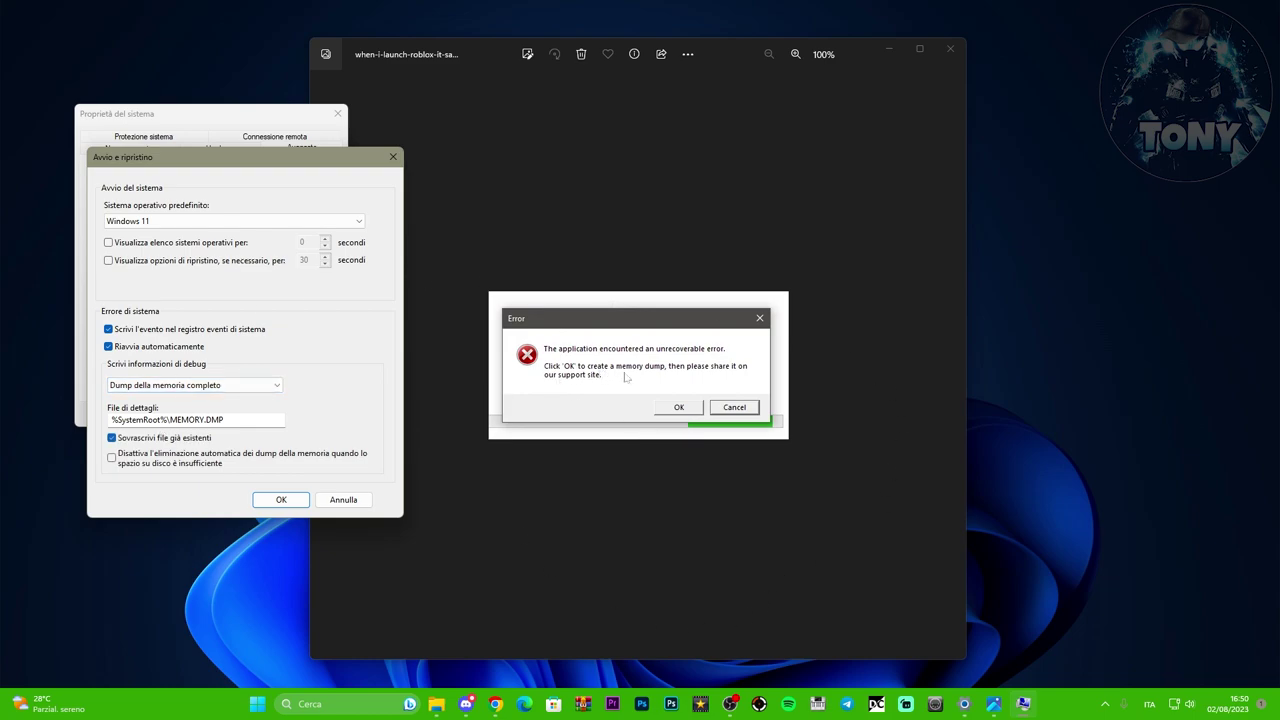
{"action": "left_click", "coordinate": [230, 385]}
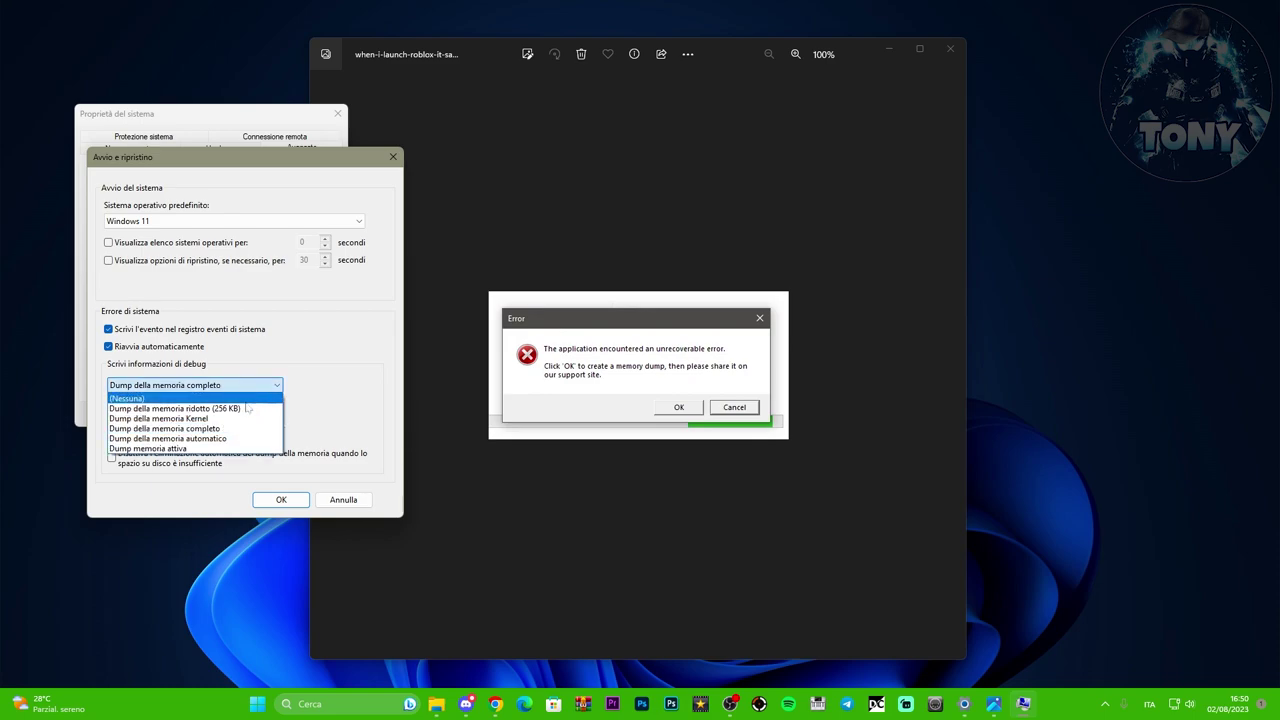
{"action": "left_click", "coordinate": [153, 428]}
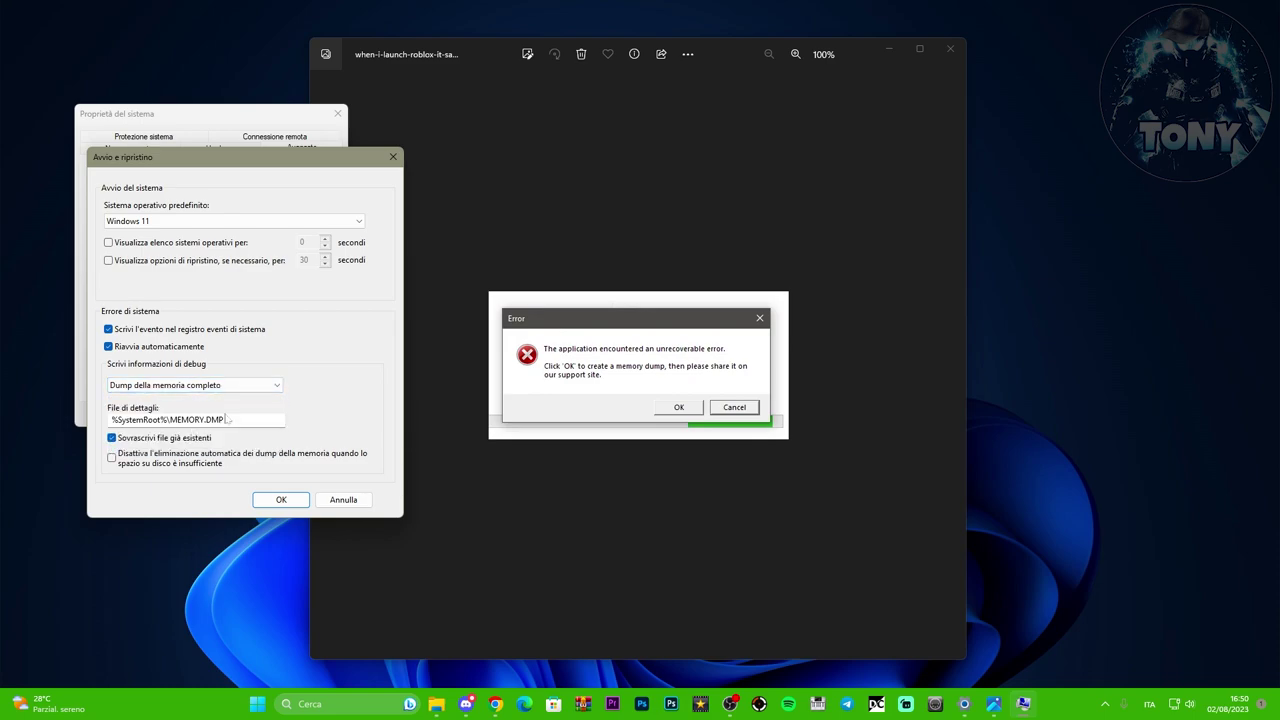
{"action": "left_click", "coordinate": [281, 500]}
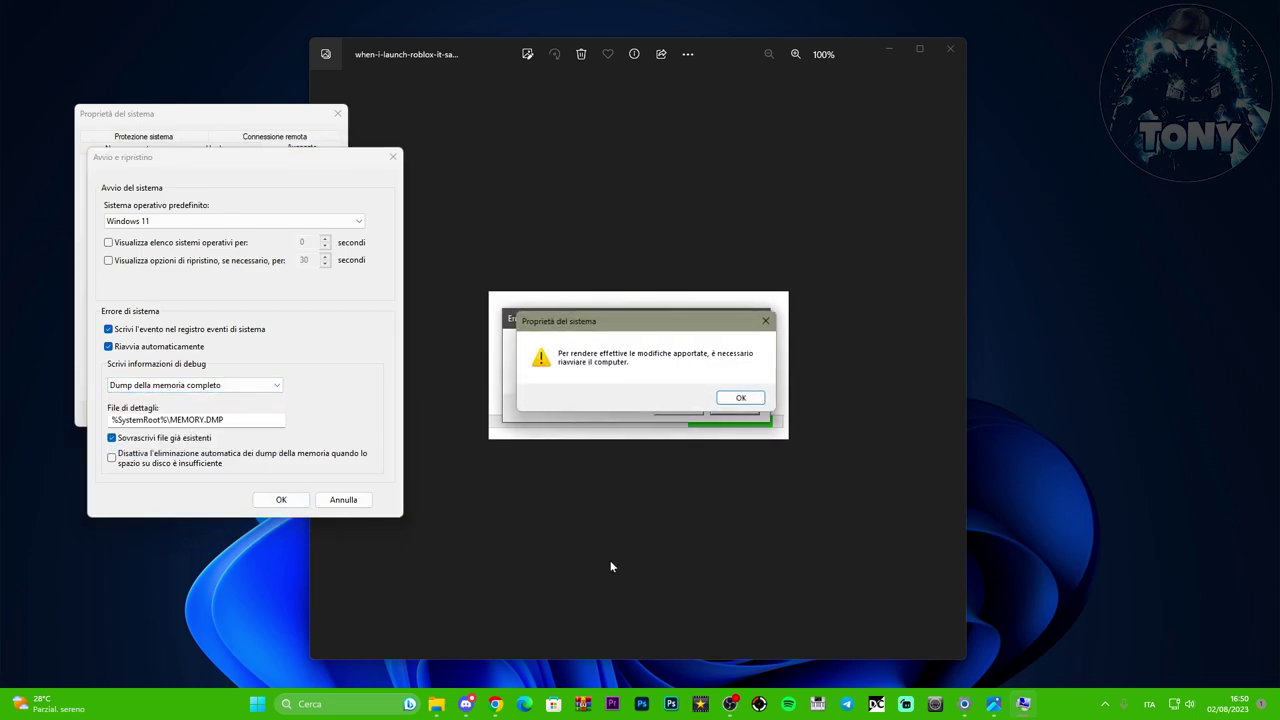
{"action": "left_click", "coordinate": [741, 398]}
Step: Close the system properties and the image viewer showing the Roblox error
{"action": "left_click", "coordinate": [337, 113]}
{"action": "left_click_drag", "start_coordinate": [837, 49], "coordinate": [745, 52]}
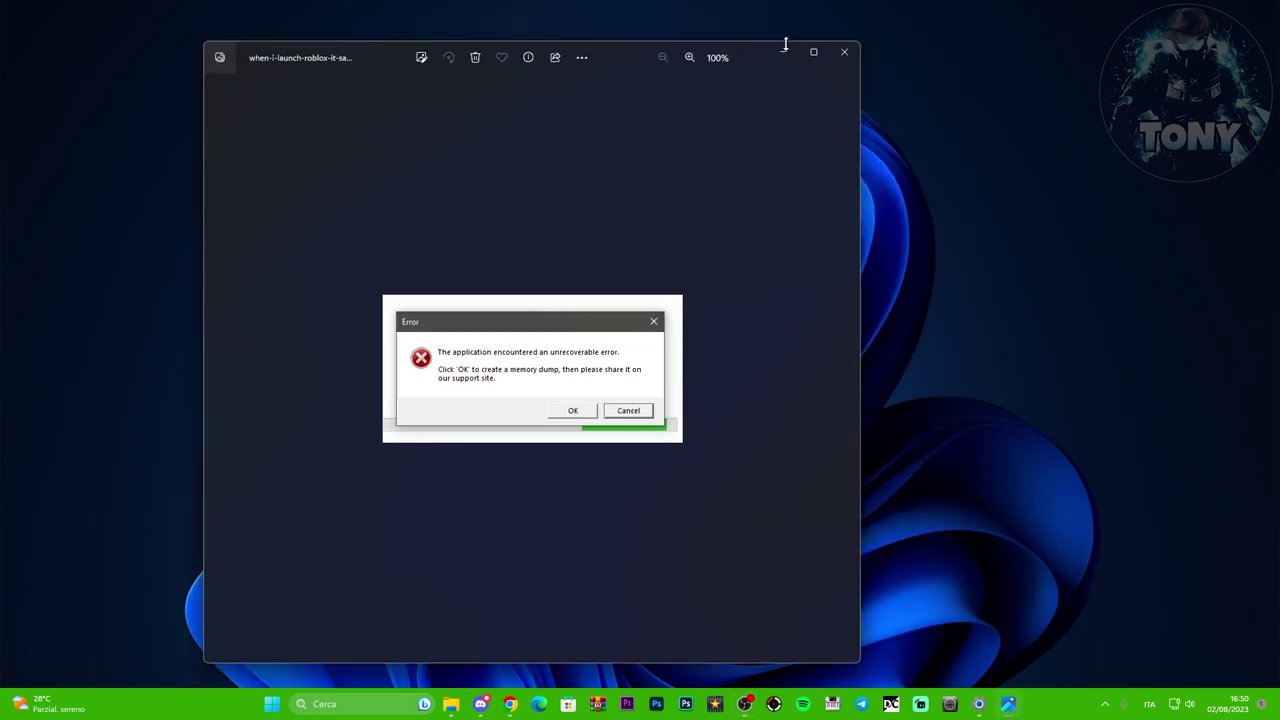
{"action": "left_click", "coordinate": [844, 56]}
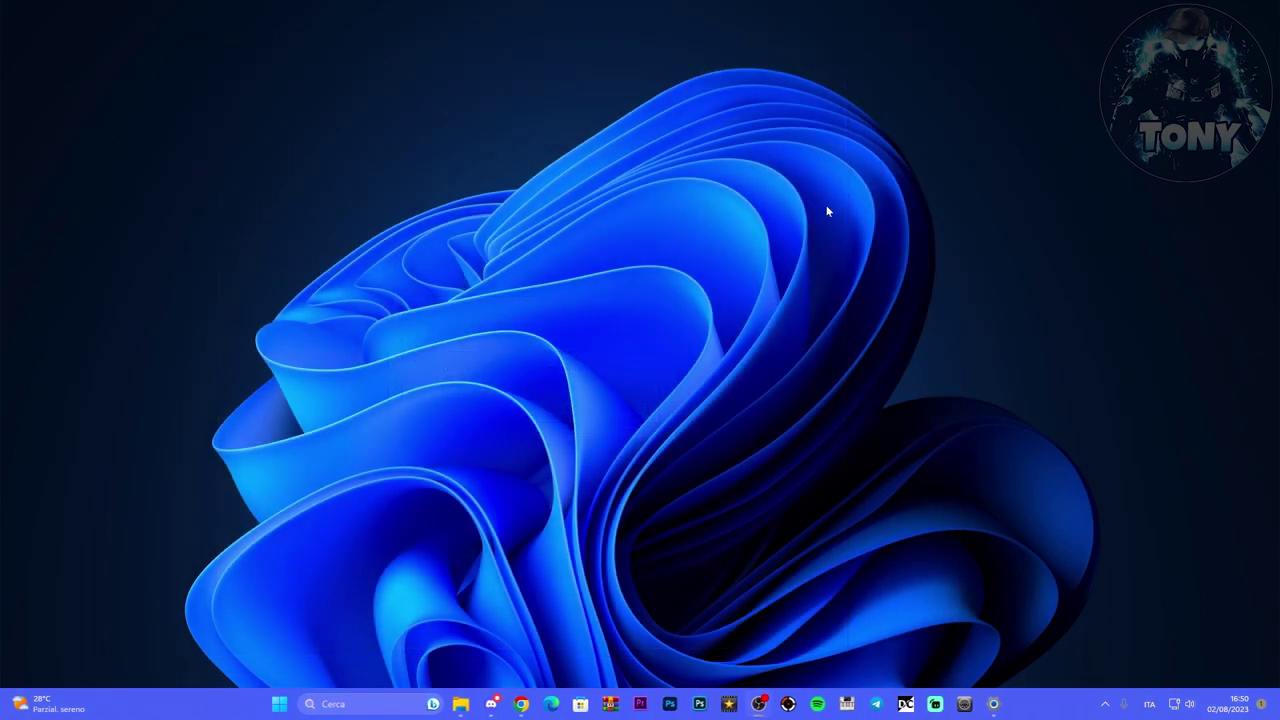
Step: Open the Roaming application data folder by running %appdata% from the Esegui (Run) dialog
{"action": "key", "text": "super+r"}
{"action": "key", "text": "super+e"}
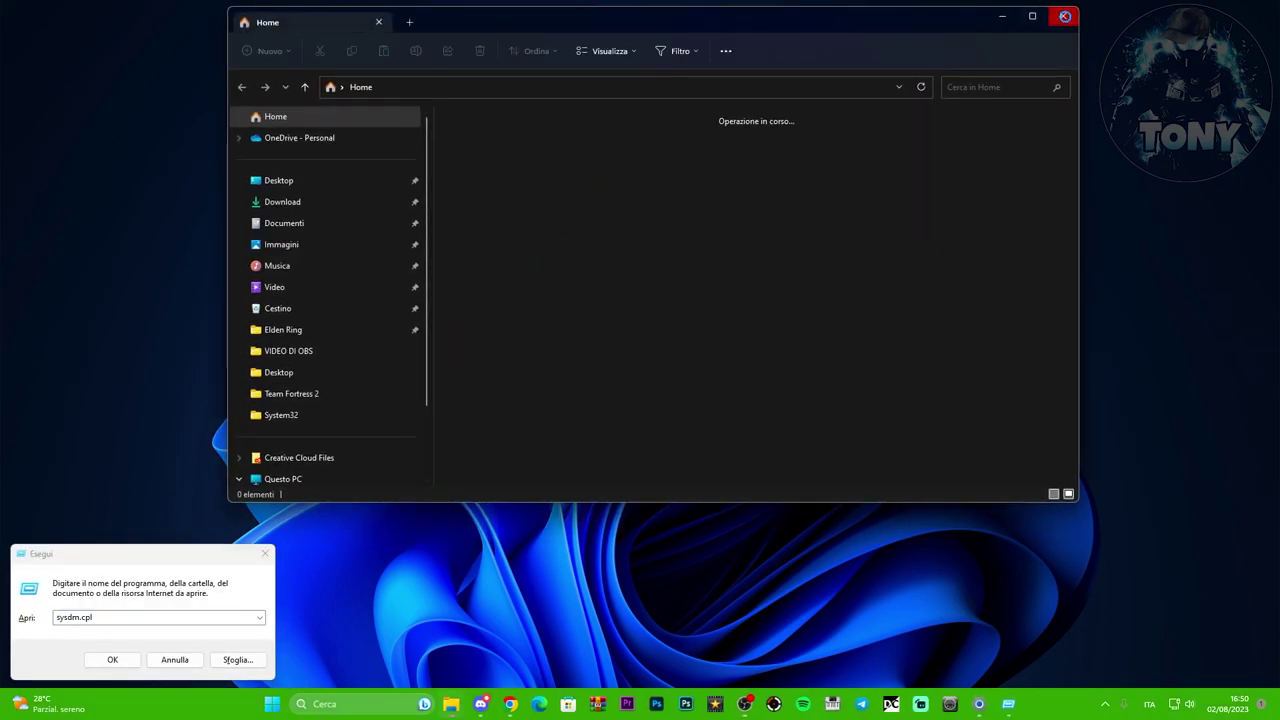
{"action": "left_click", "coordinate": [1065, 16]}
{"action": "left_click_drag", "start_coordinate": [193, 566], "coordinate": [465, 378]}
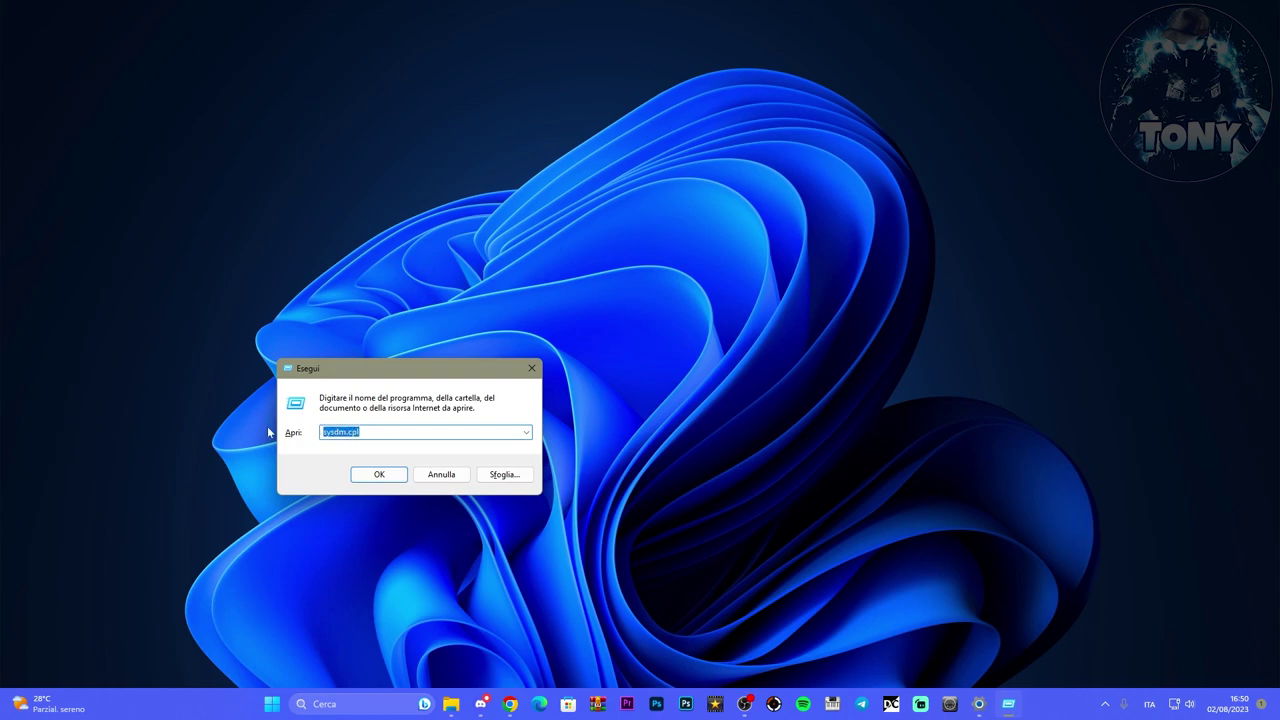
{"action": "type", "text": "%appdata%"}
{"action": "key", "text": "Return"}
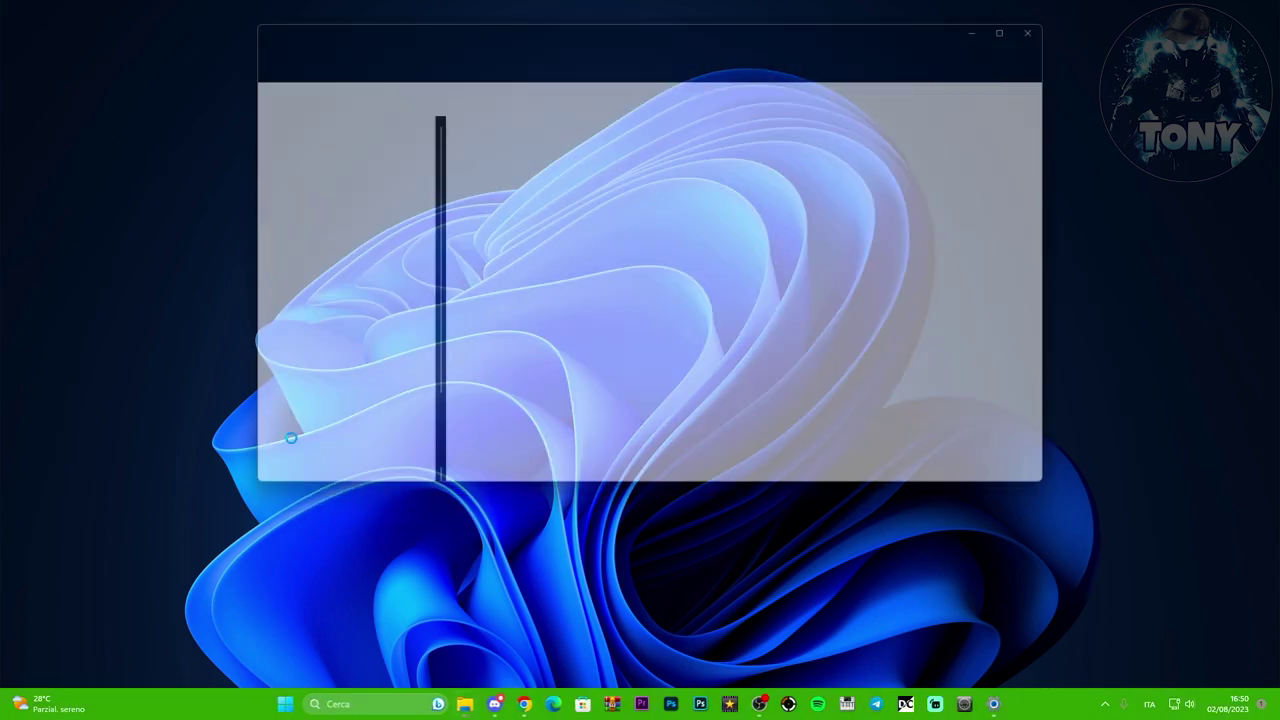
Step: Delete the Roblox folder from the Local folder inside AppData and close the file window
{"action": "scroll", "coordinate": [597, 259], "scroll_direction": "down", "scroll_amount": 12}
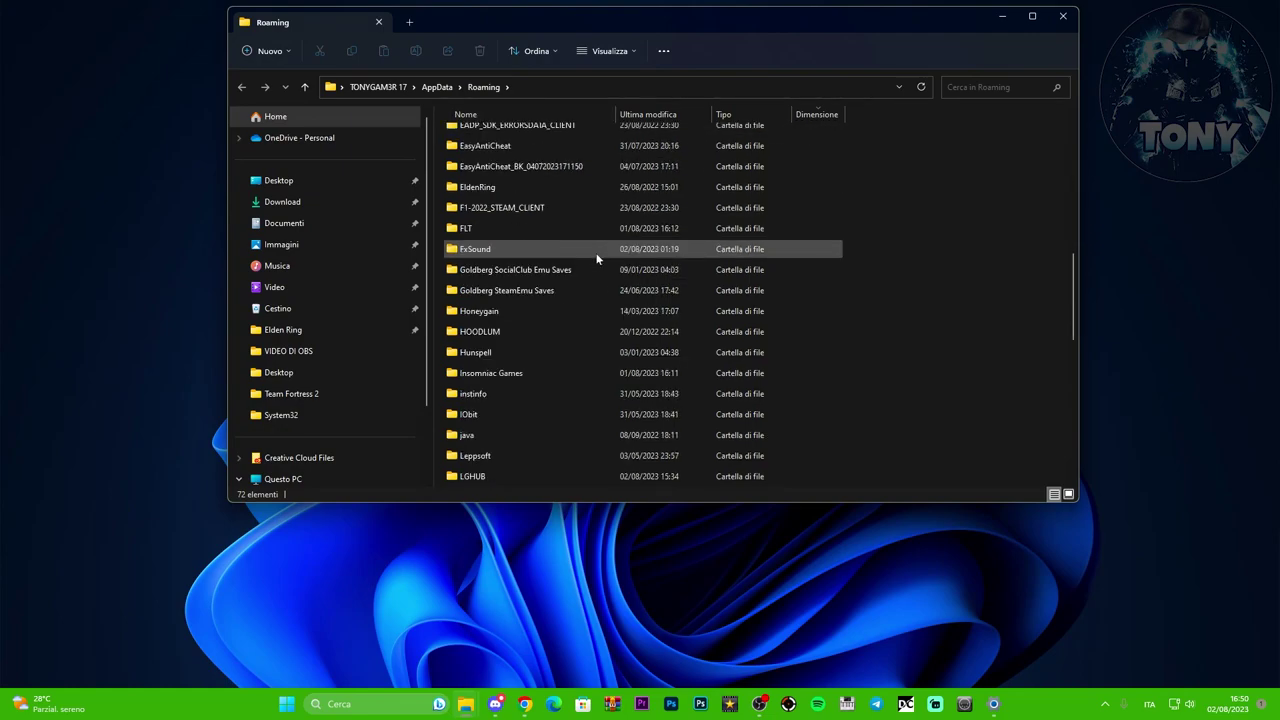
{"action": "scroll", "coordinate": [597, 259], "scroll_direction": "down", "scroll_amount": 4}
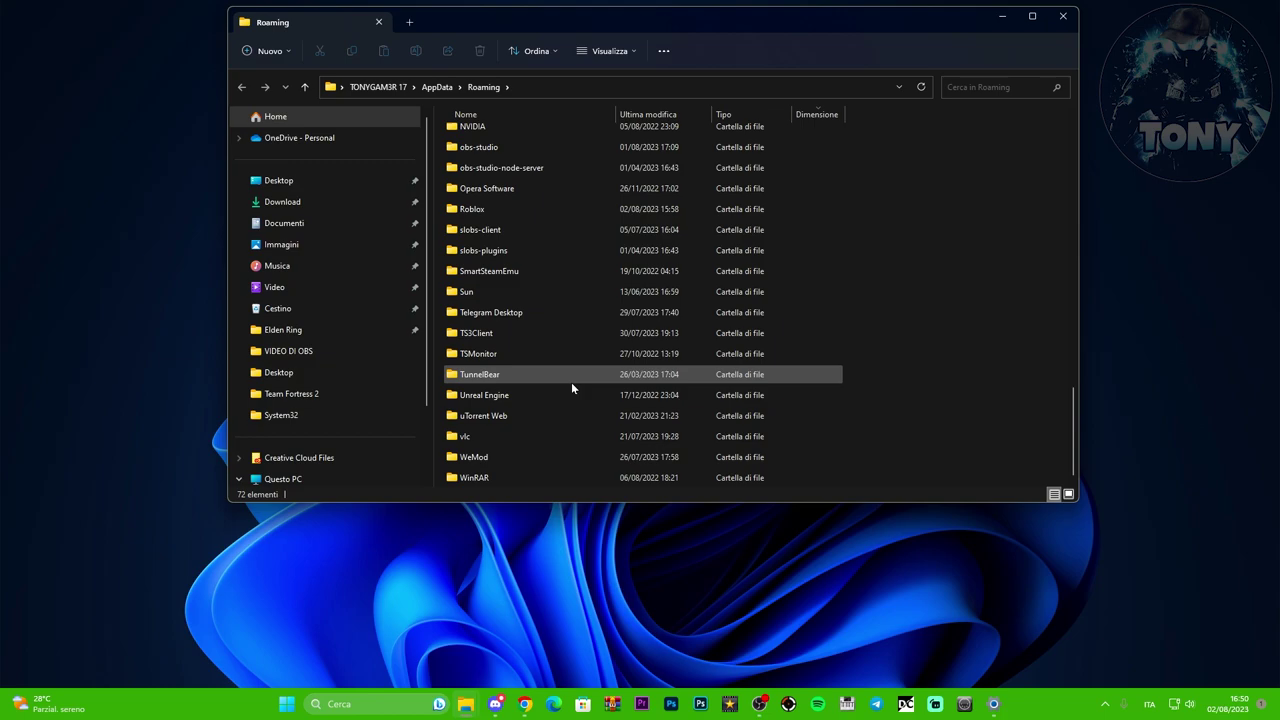
{"action": "left_click", "coordinate": [437, 87]}
{"action": "double_click", "coordinate": [481, 136]}
{"action": "scroll", "coordinate": [580, 348], "scroll_direction": "down", "scroll_amount": 10}
{"action": "scroll", "coordinate": [580, 347], "scroll_direction": "down", "scroll_amount": 18}
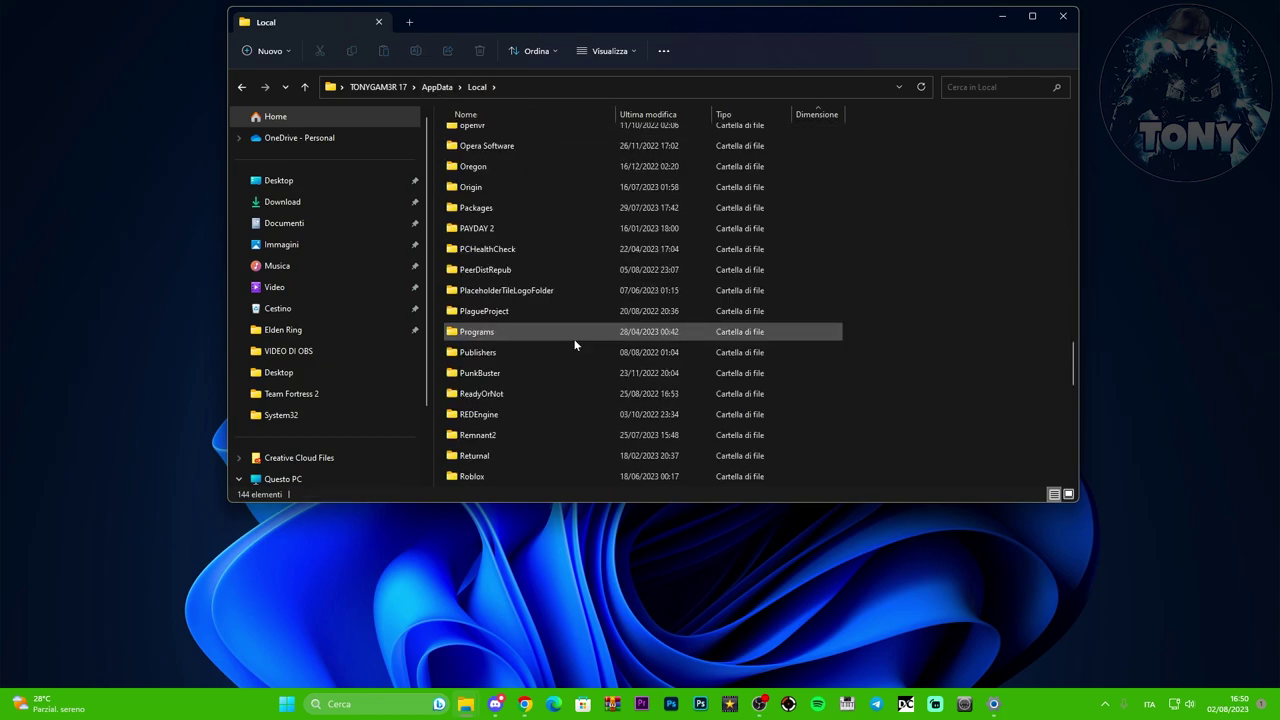
{"action": "scroll", "coordinate": [575, 345], "scroll_direction": "down", "scroll_amount": 2}
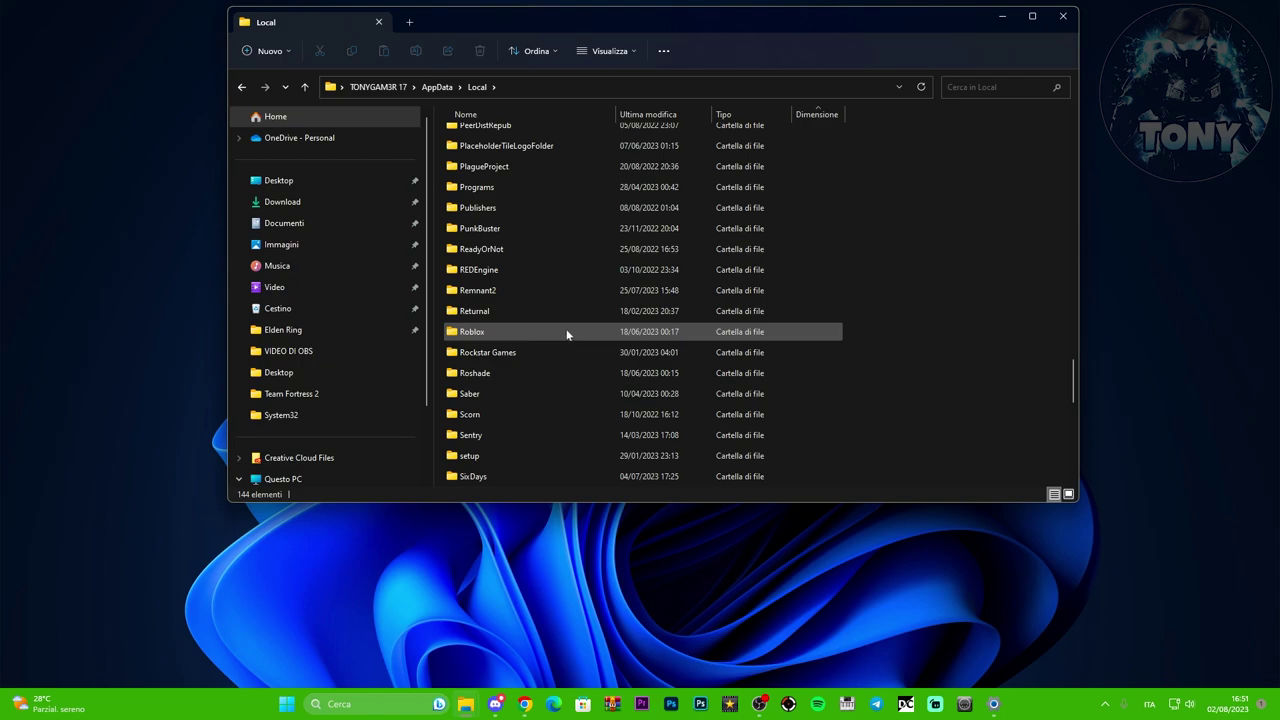
{"action": "left_click", "coordinate": [566, 330]}
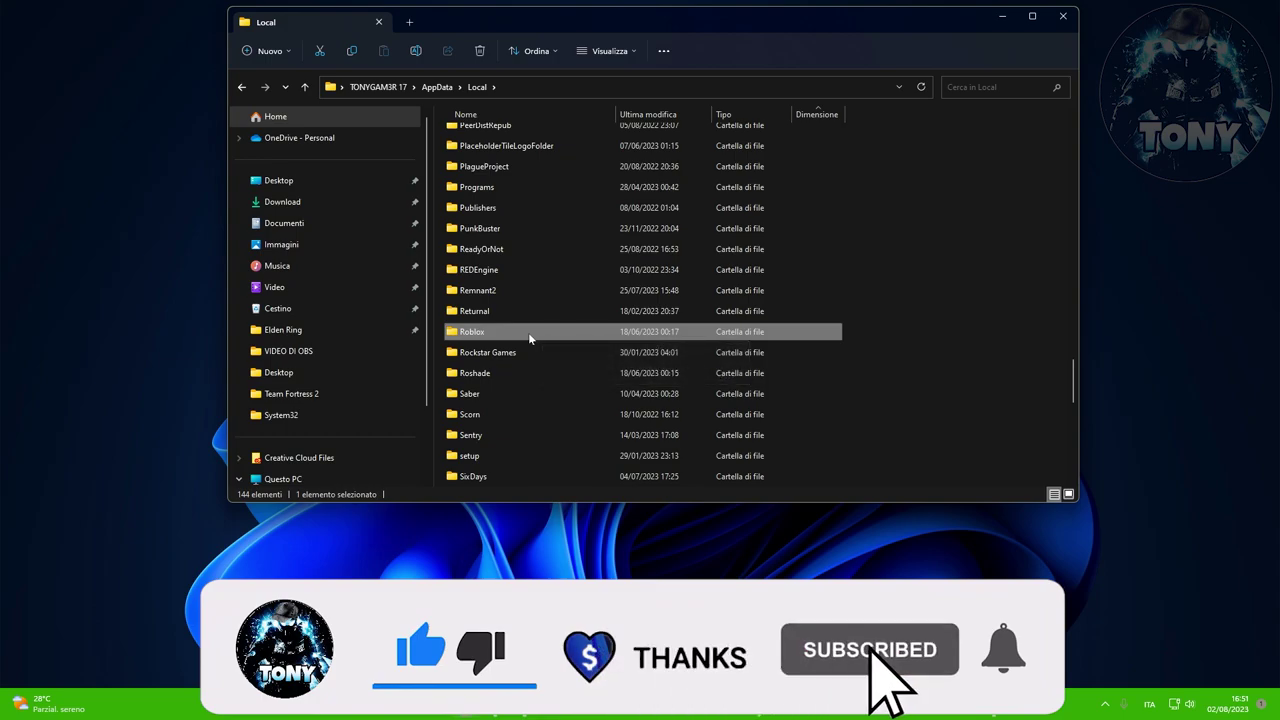
{"action": "key", "text": "Delete"}
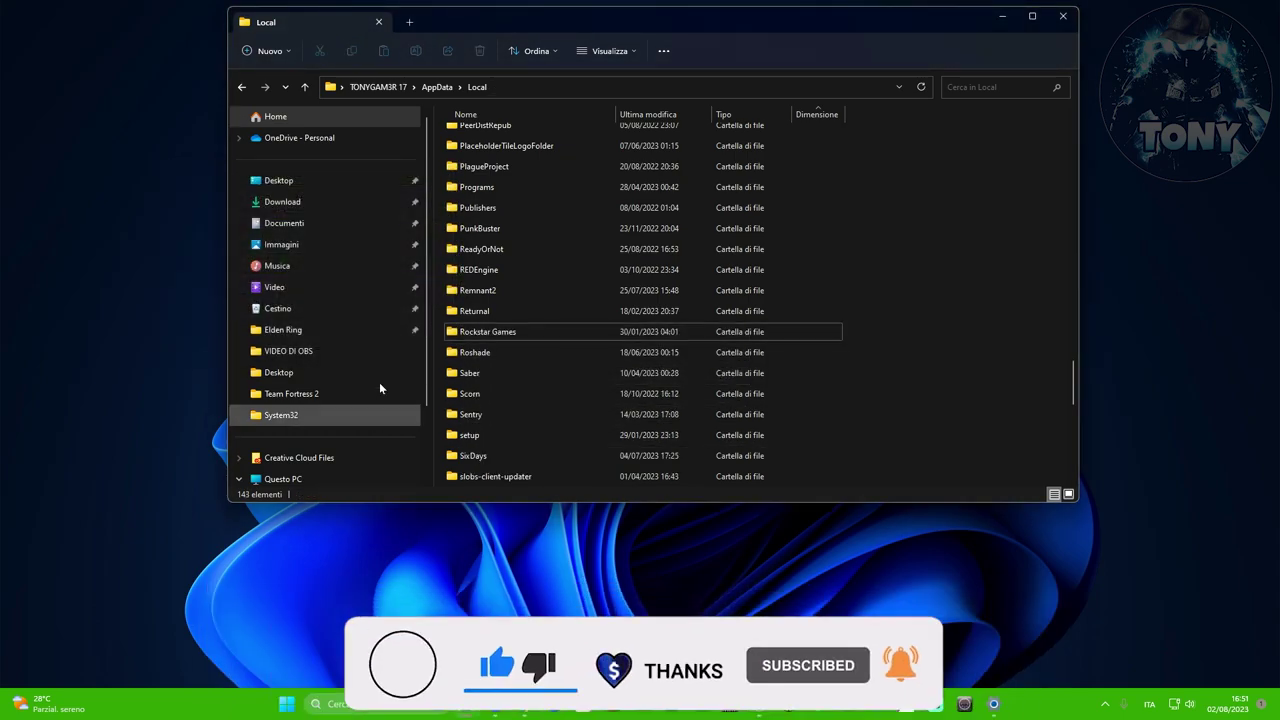
{"action": "left_click", "coordinate": [1063, 16]}
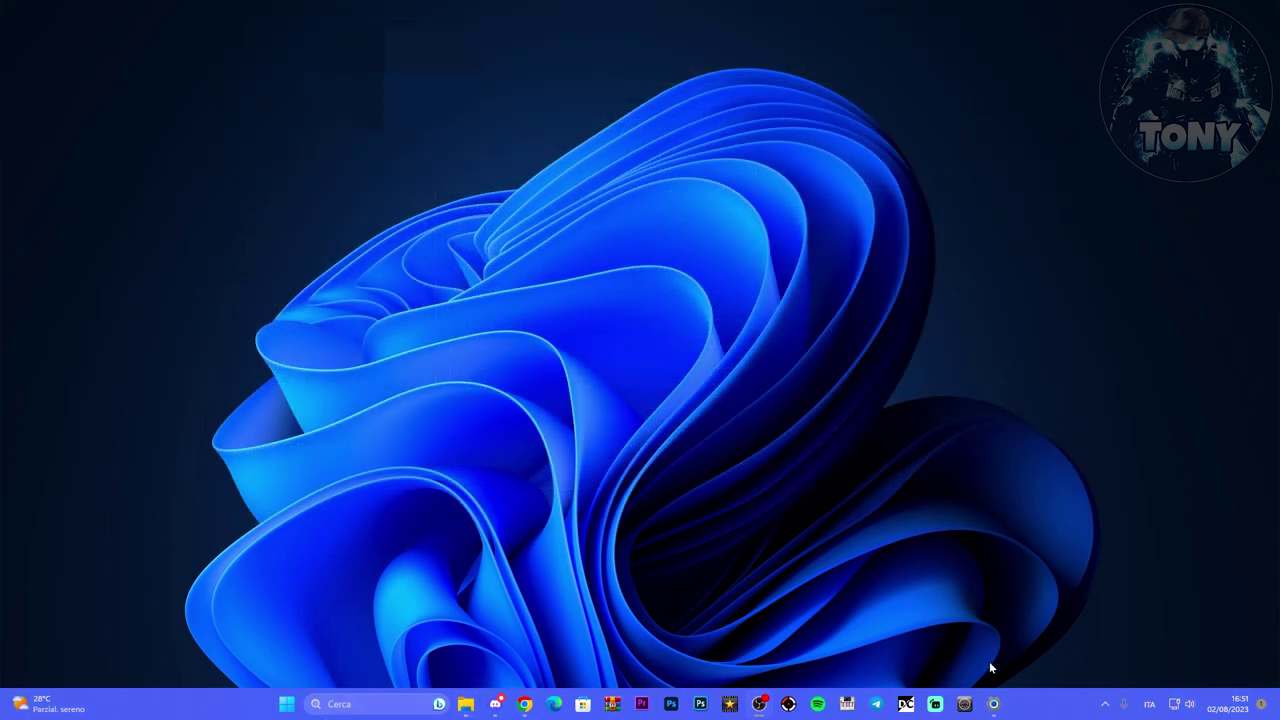
Step: Bring up the installed apps settings filtered to roblox
{"action": "left_click", "coordinate": [993, 704]}
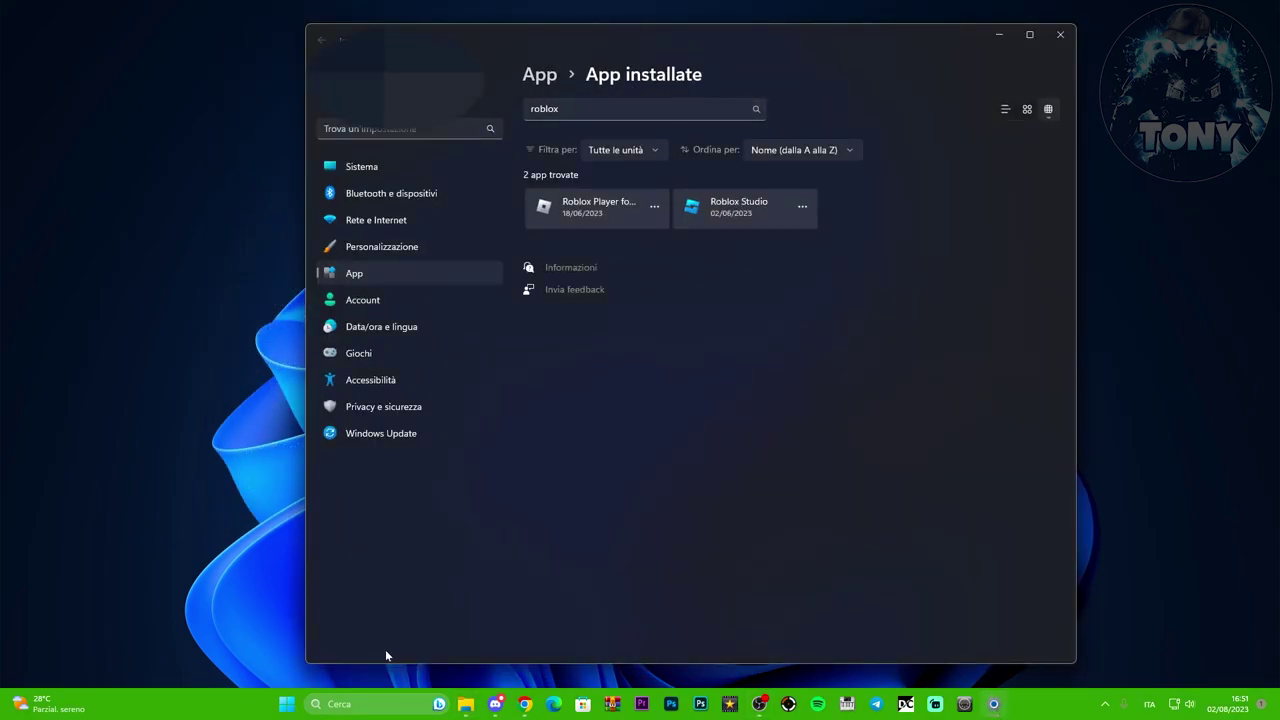
{"action": "left_click", "coordinate": [340, 704]}
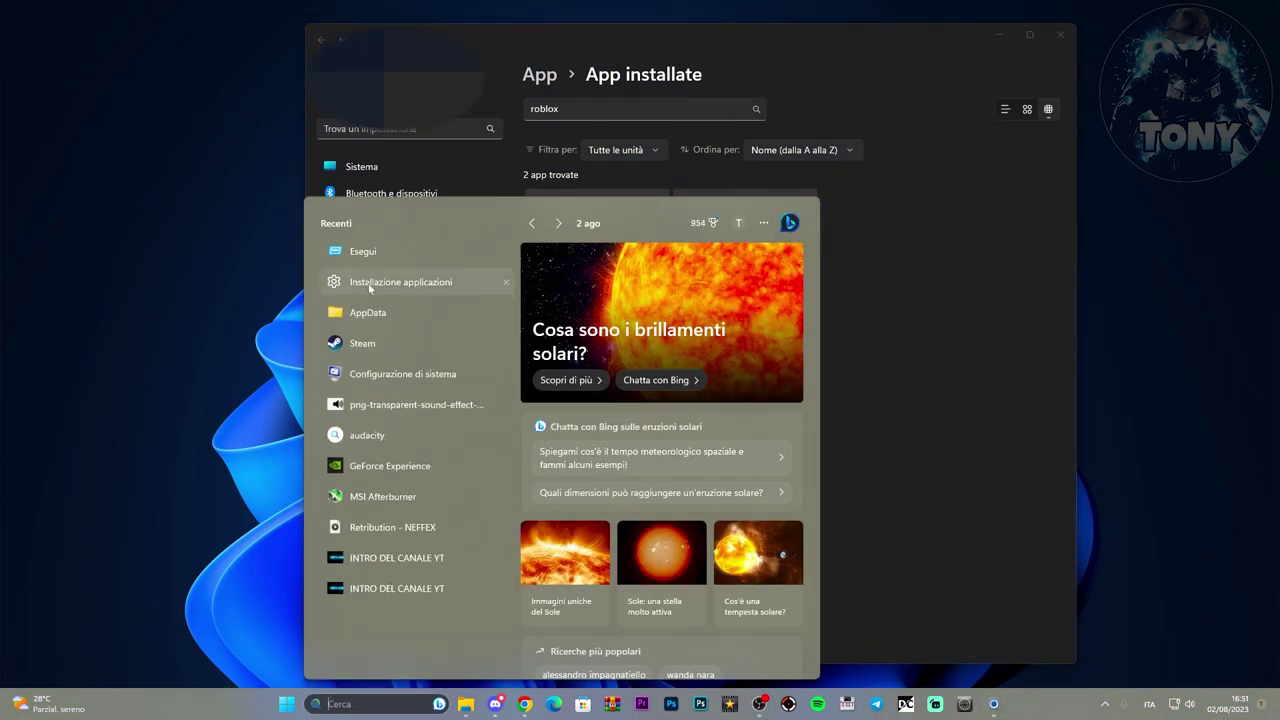
{"action": "left_click", "coordinate": [909, 357]}
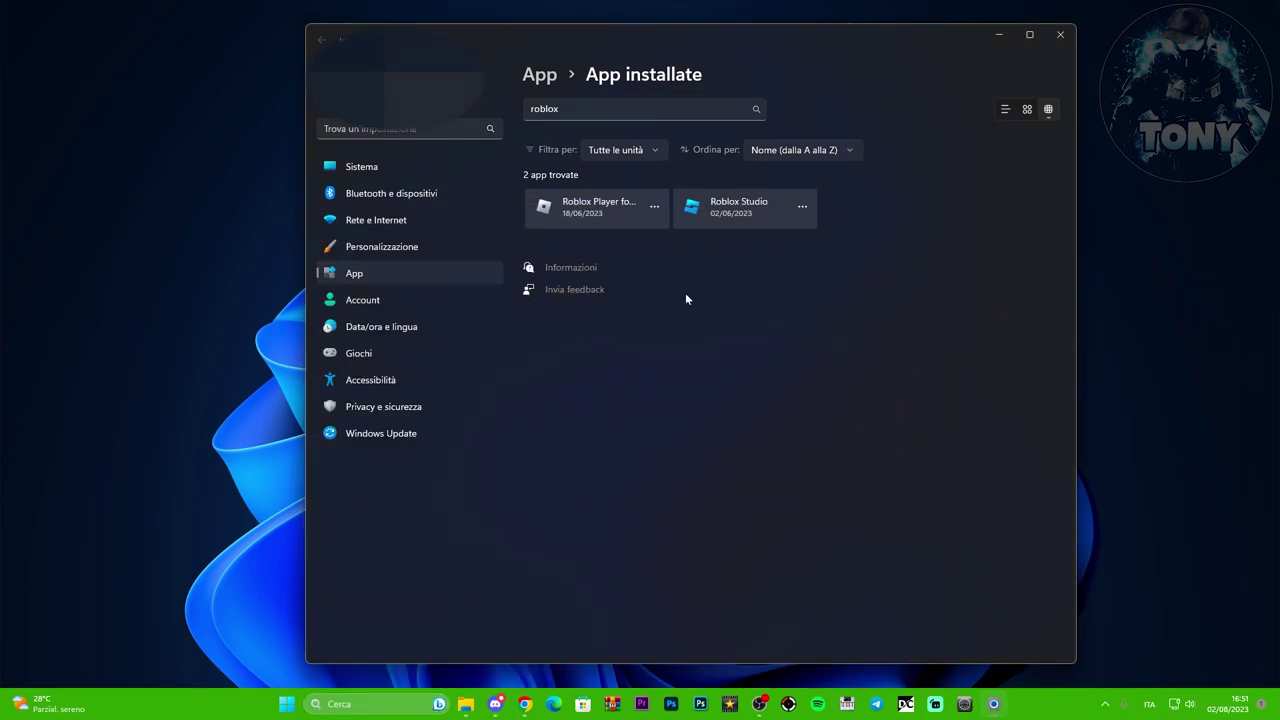
Step: Try to uninstall Roblox Player from the installed apps list
{"action": "left_click", "coordinate": [654, 206]}
{"action": "left_click", "coordinate": [516, 254]}
{"action": "left_click", "coordinate": [640, 278]}
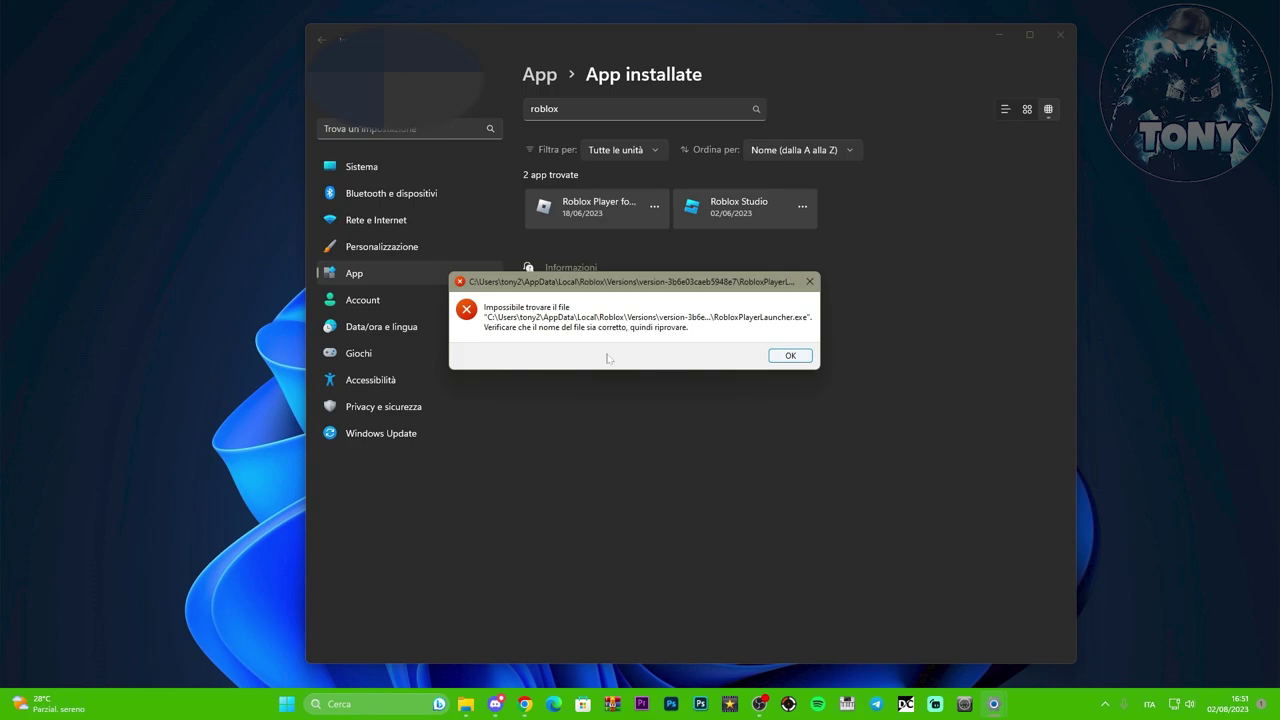
{"action": "key", "text": "Return"}
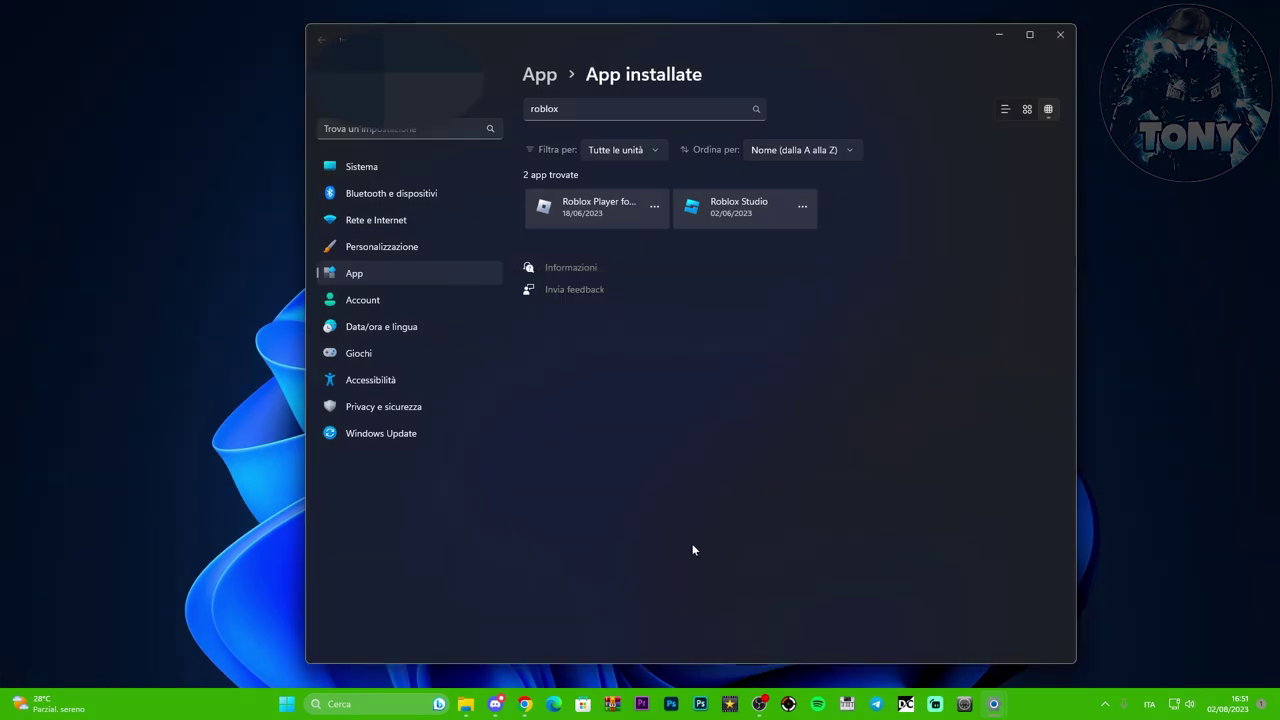
Step: Uninstall Roblox Studio from the installed apps list and close the settings window
{"action": "left_click", "coordinate": [808, 210]}
{"action": "left_click", "coordinate": [673, 260]}
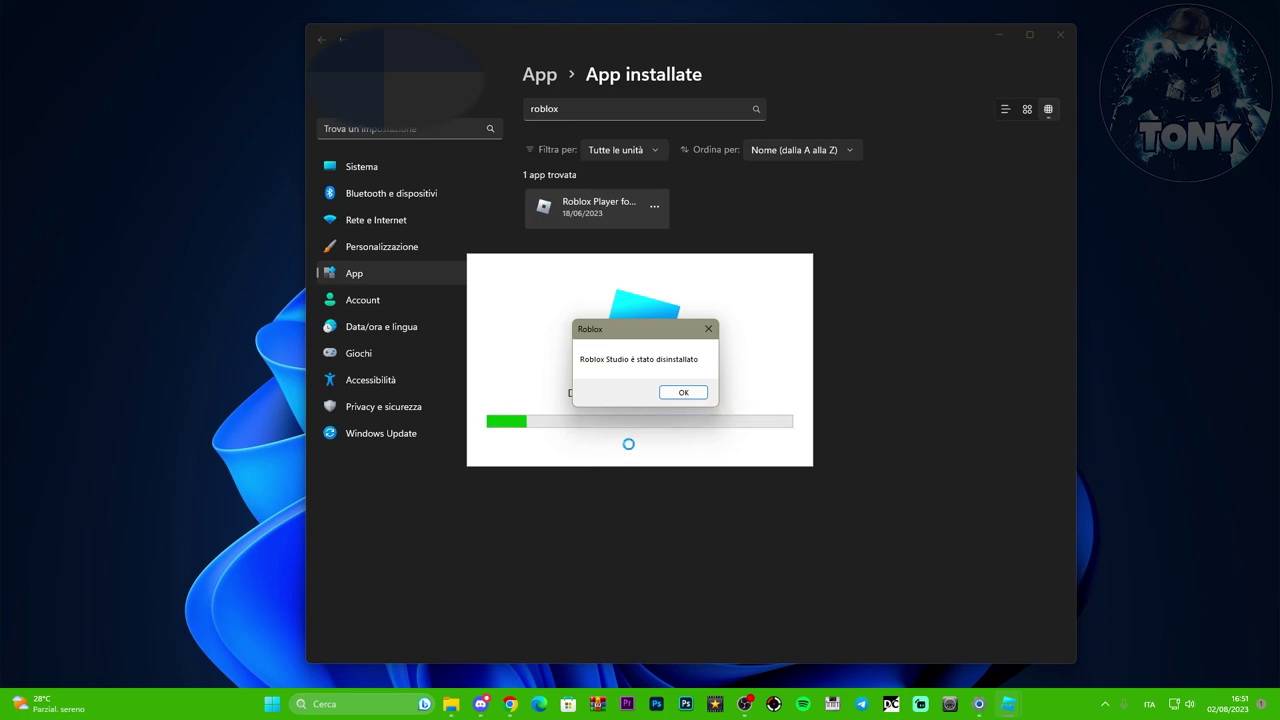
{"action": "left_click", "coordinate": [681, 394]}
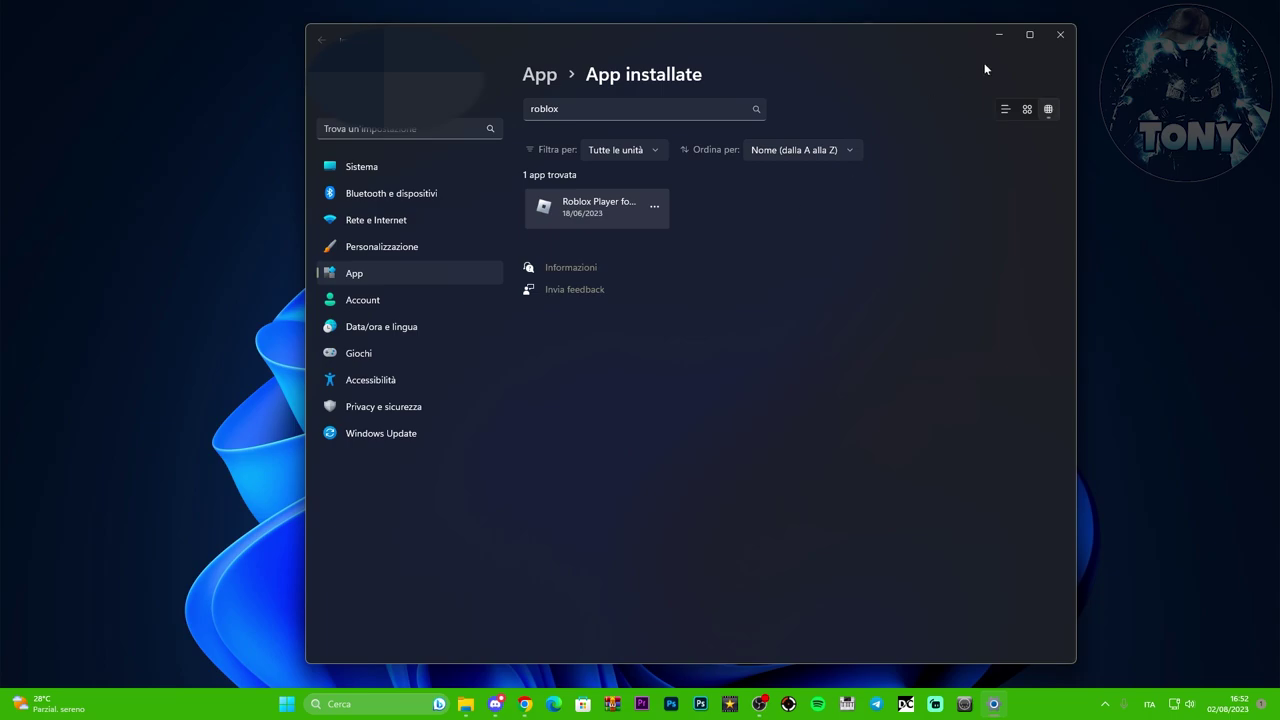
{"action": "left_click", "coordinate": [1057, 36]}
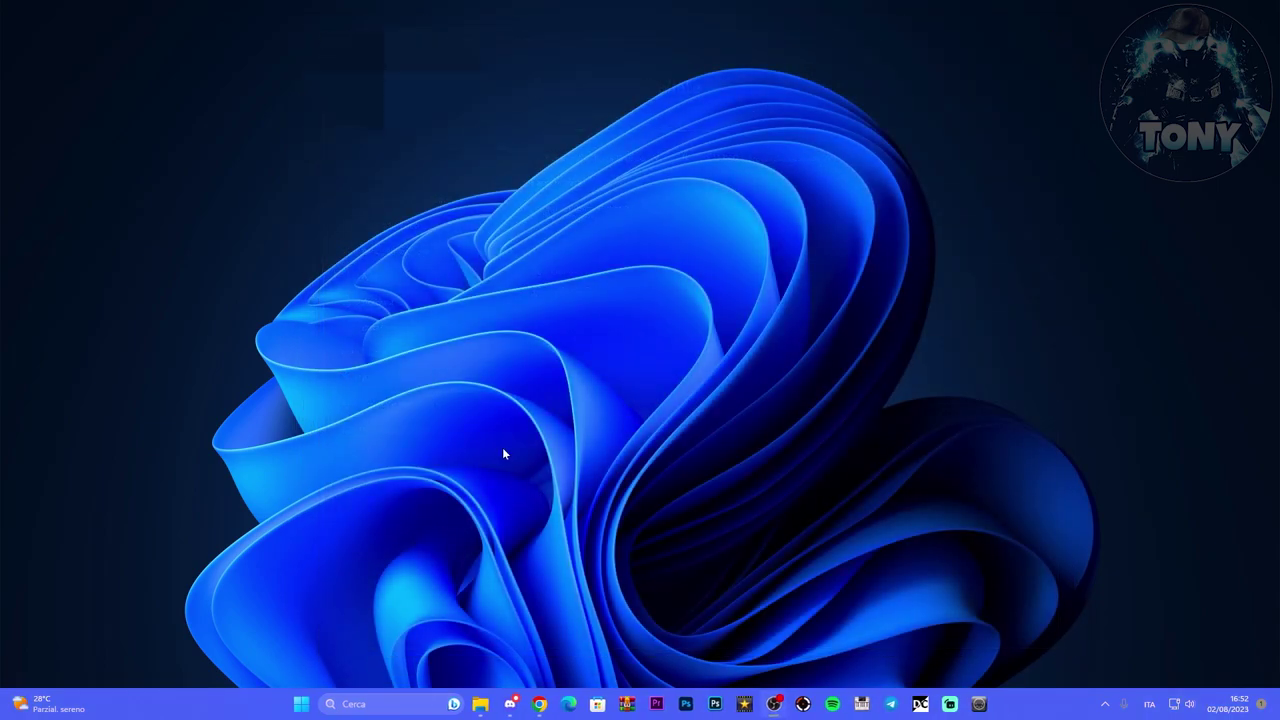